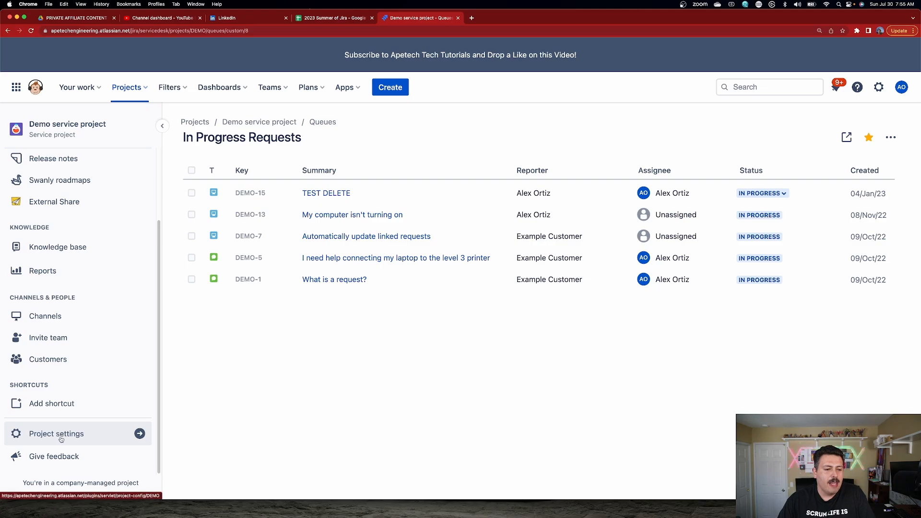
# Open the Demo service project's settings and go to its customer notifications configuration.
pyautogui.click(63, 435)
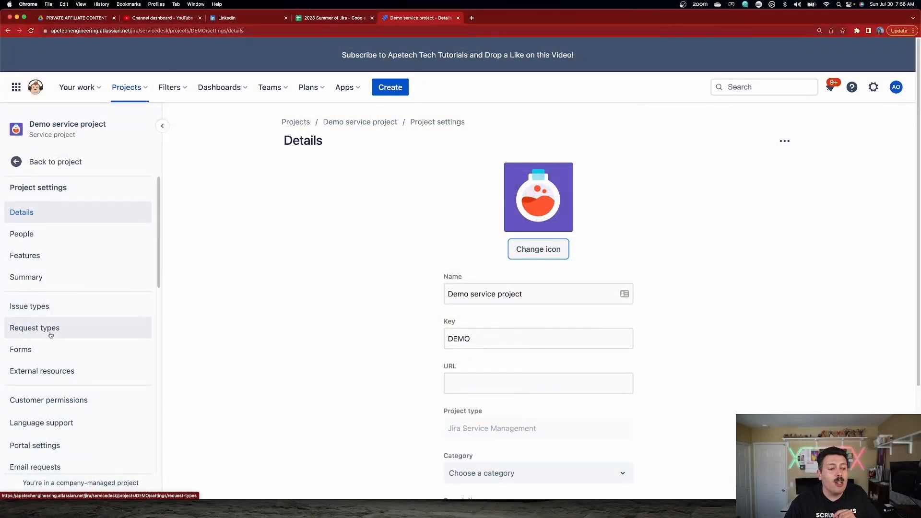
pyautogui.scroll(-2, 52, 336)
pyautogui.scroll(-2, 55, 350)
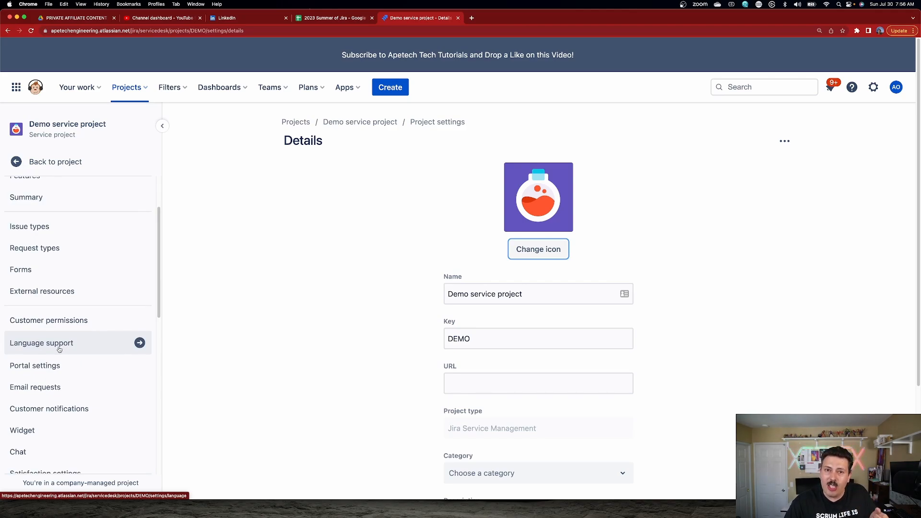
pyautogui.scroll(-4, 59, 349)
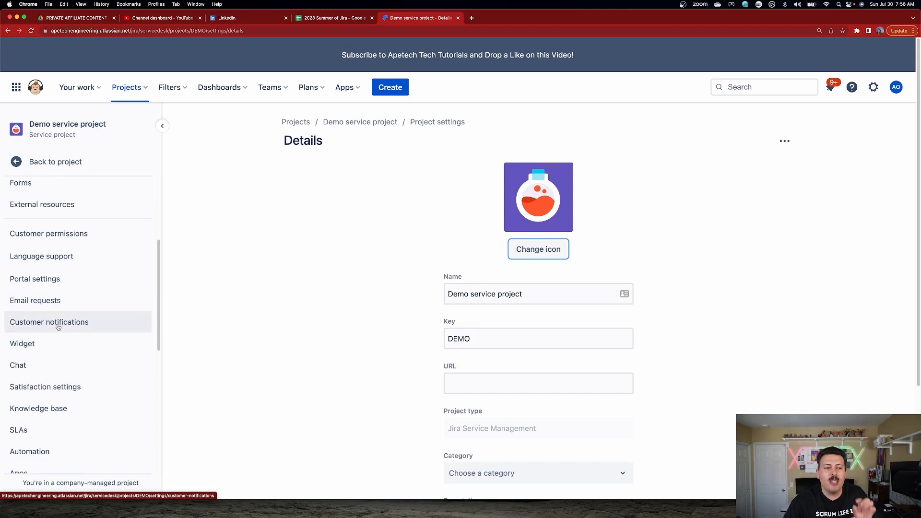
pyautogui.scroll(-10, 59, 327)
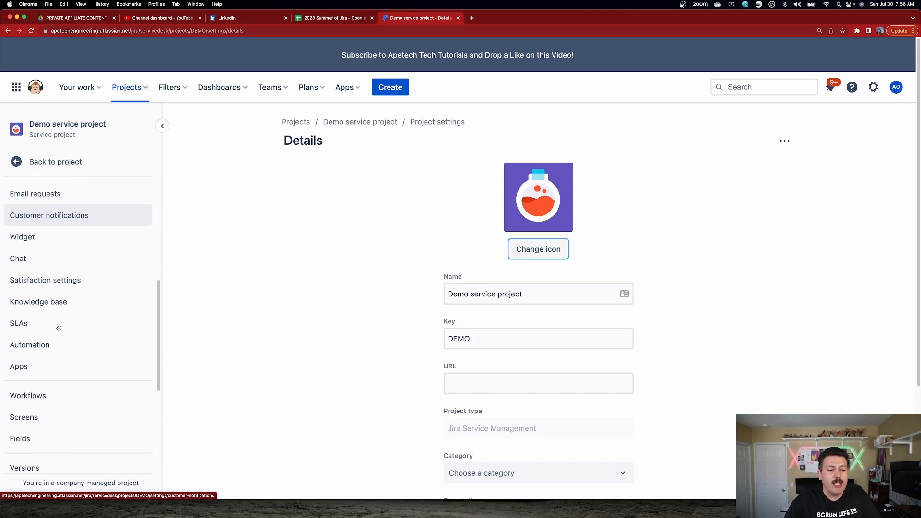
pyautogui.scroll(-2, 57, 331)
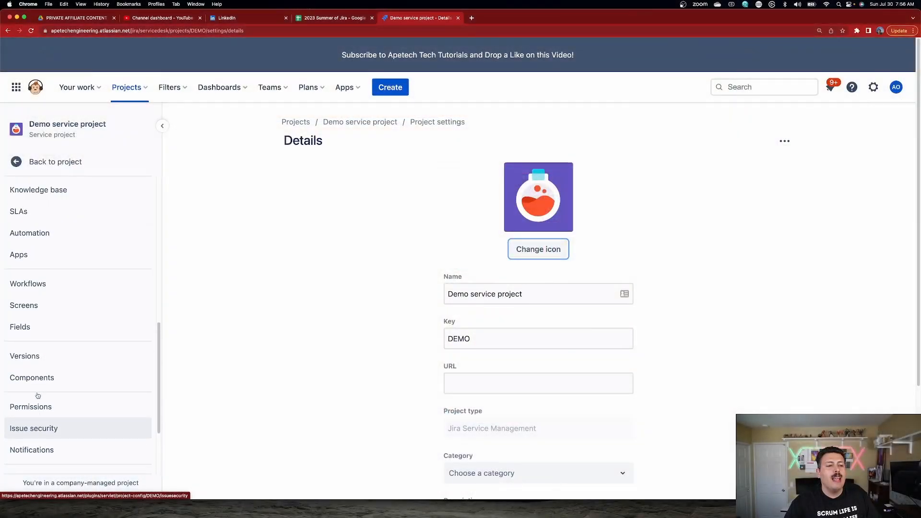
pyautogui.scroll(3, 56, 338)
pyautogui.scroll(1, 63, 245)
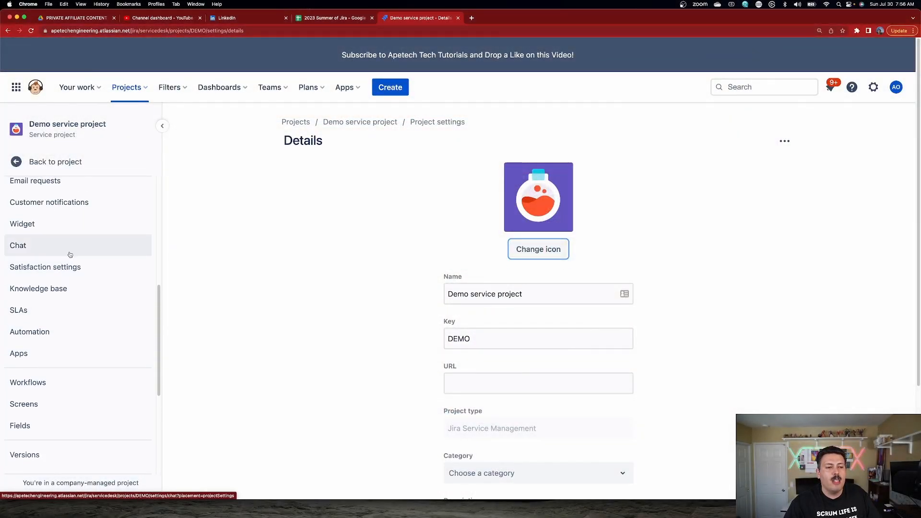
pyautogui.click(70, 207)
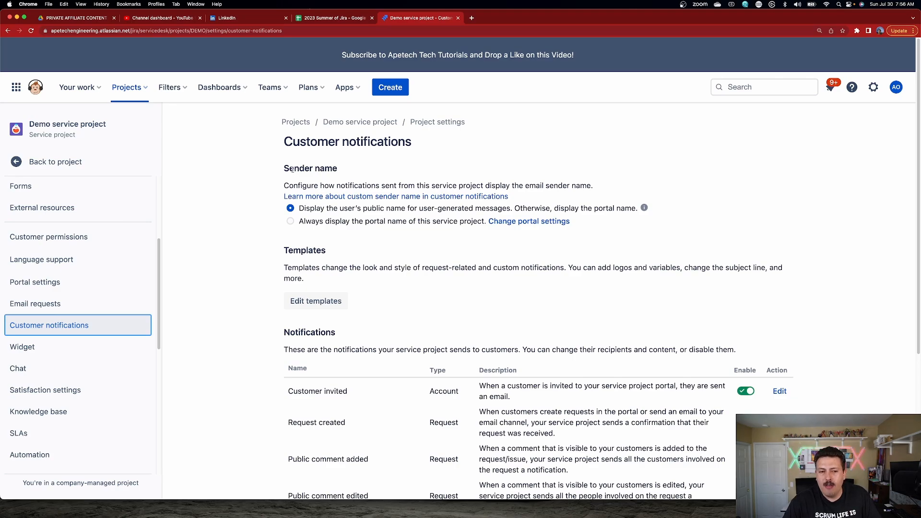
# Review the sender name setting, the templates section and the list of customer notifications, from request created through customer-visible status changed.
pyautogui.moveTo(284, 168); pyautogui.dragTo(332, 169)
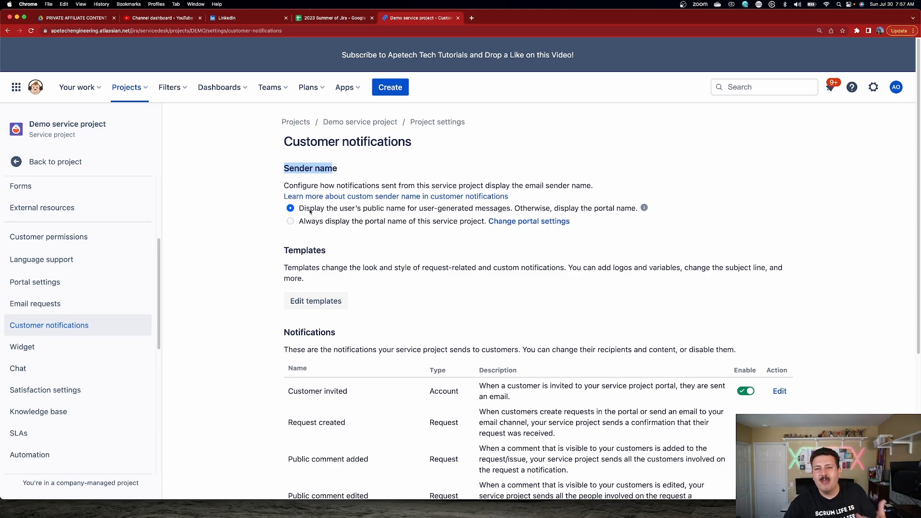
pyautogui.scroll(-3, 312, 210)
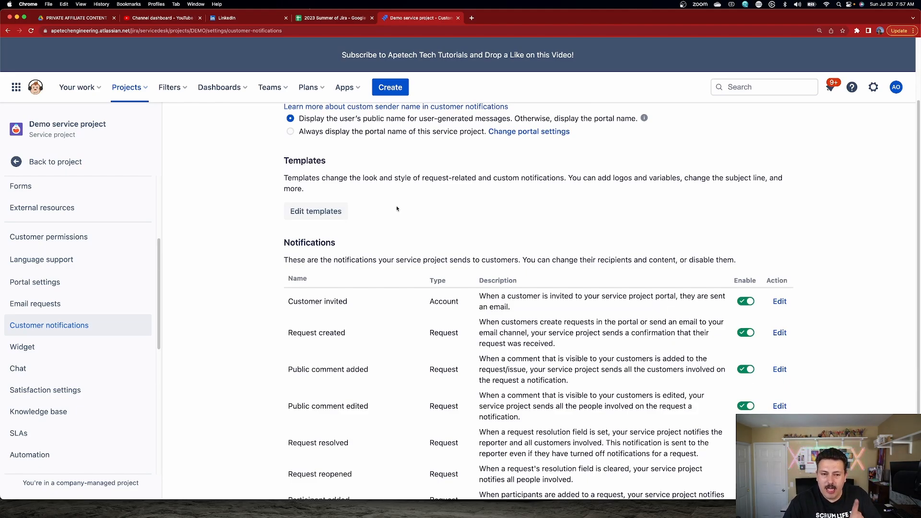
pyautogui.scroll(-3, 397, 208)
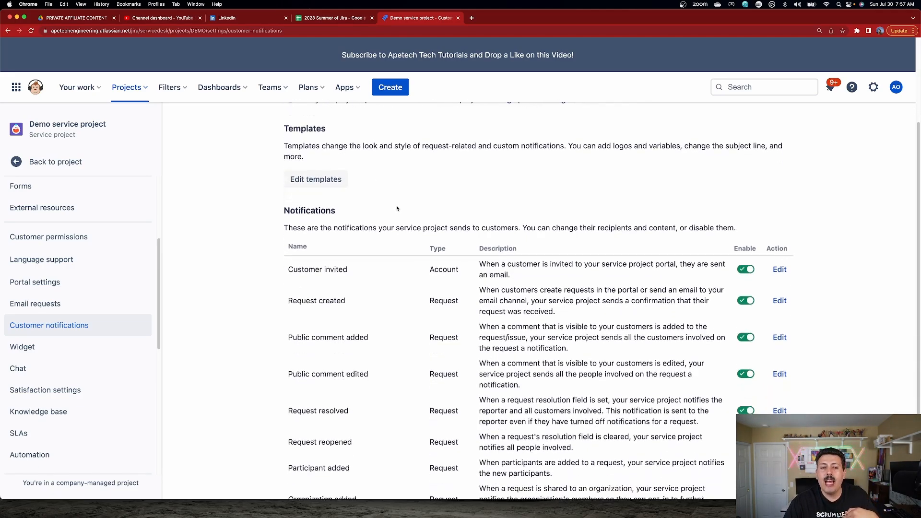
pyautogui.scroll(-1, 397, 209)
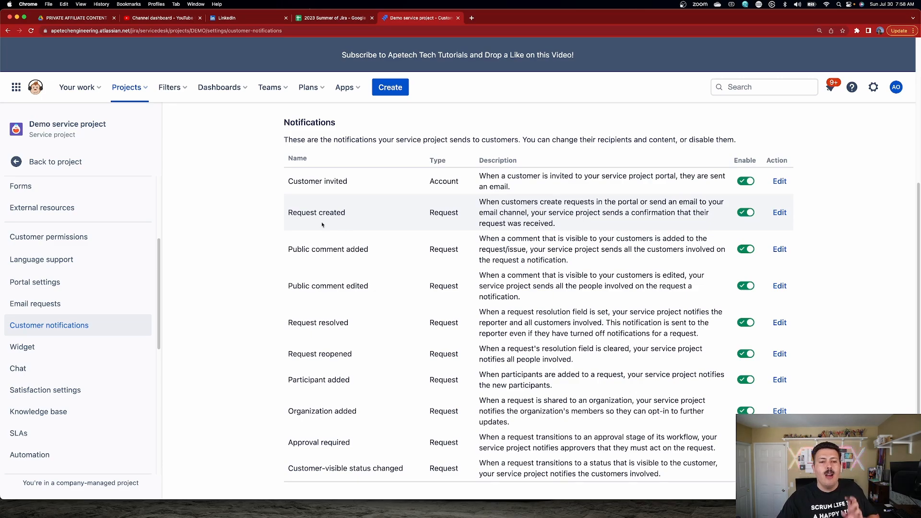
pyautogui.moveTo(290, 221); pyautogui.dragTo(346, 215)
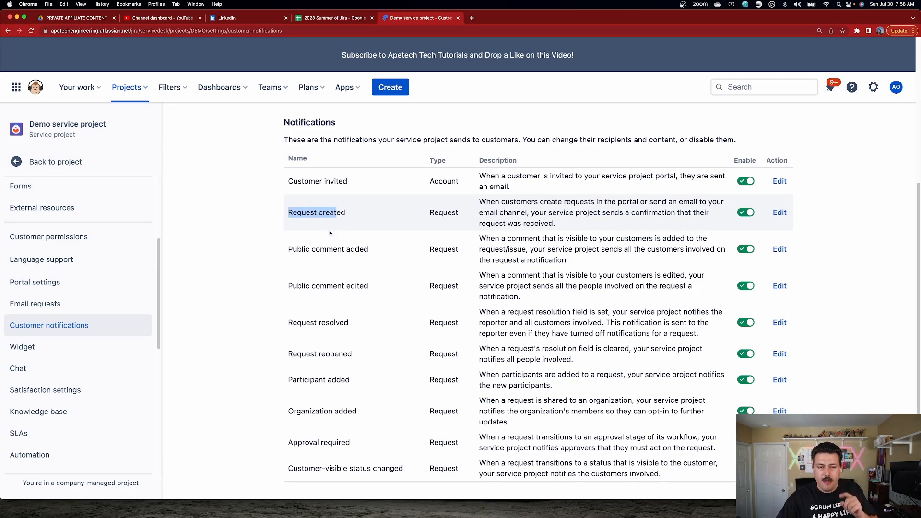
pyautogui.moveTo(293, 250); pyautogui.dragTo(391, 252)
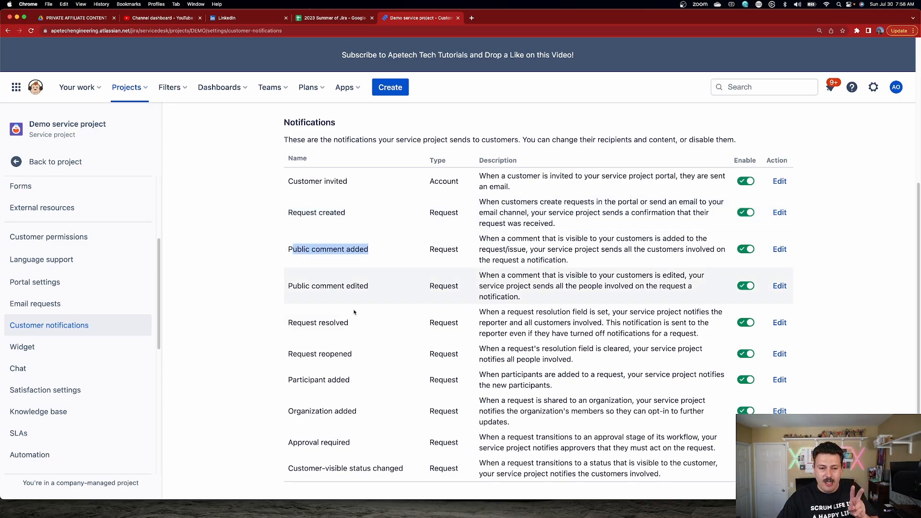
pyautogui.moveTo(290, 322); pyautogui.dragTo(349, 324)
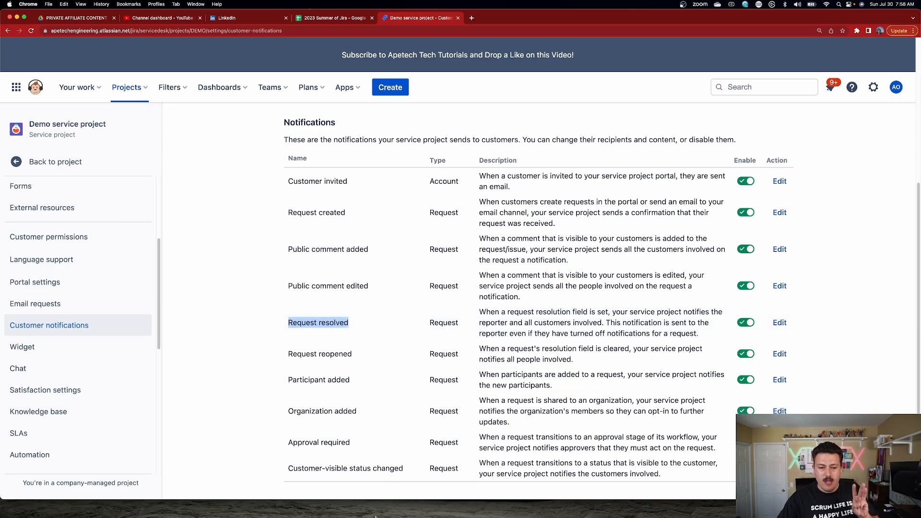
pyautogui.click(295, 444)
pyautogui.moveTo(295, 444); pyautogui.dragTo(354, 446)
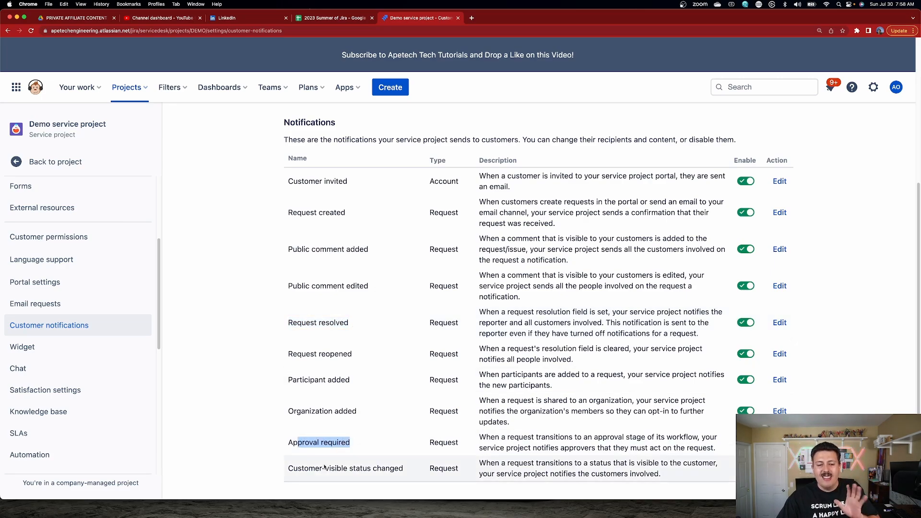
pyautogui.moveTo(302, 472); pyautogui.dragTo(392, 469)
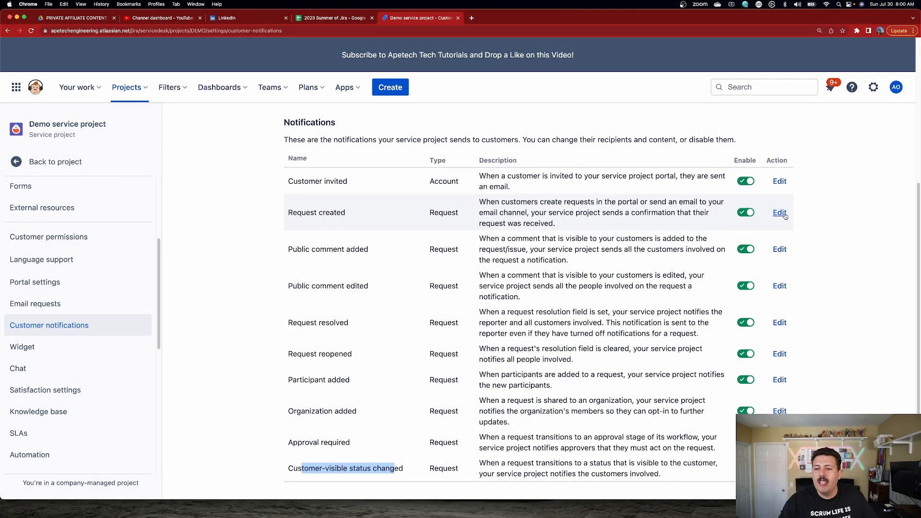
# Open the Request created notification for editing and check which recipients can be added.
pyautogui.click(779, 214)
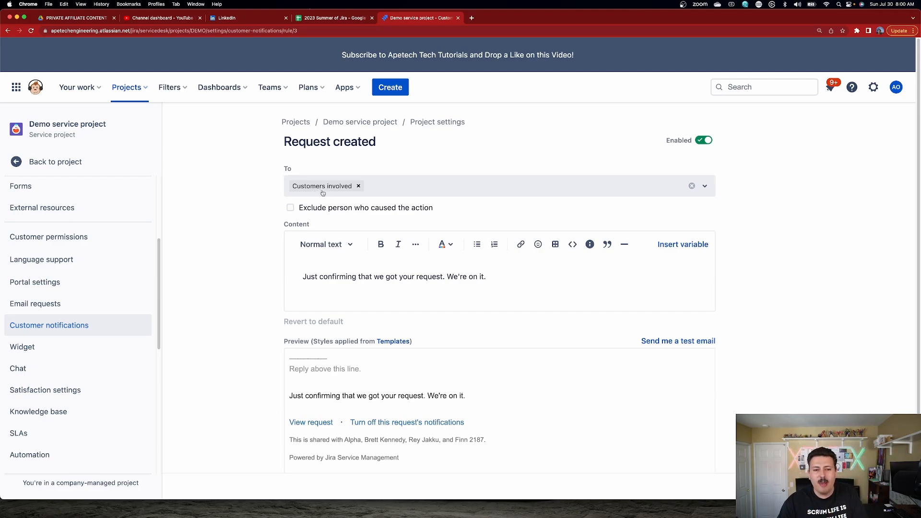
pyautogui.click(401, 191)
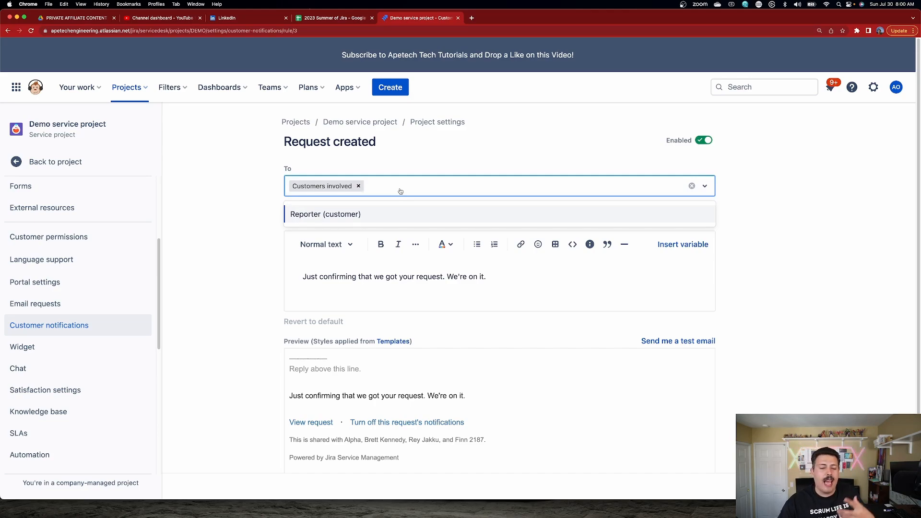
pyautogui.click(760, 214)
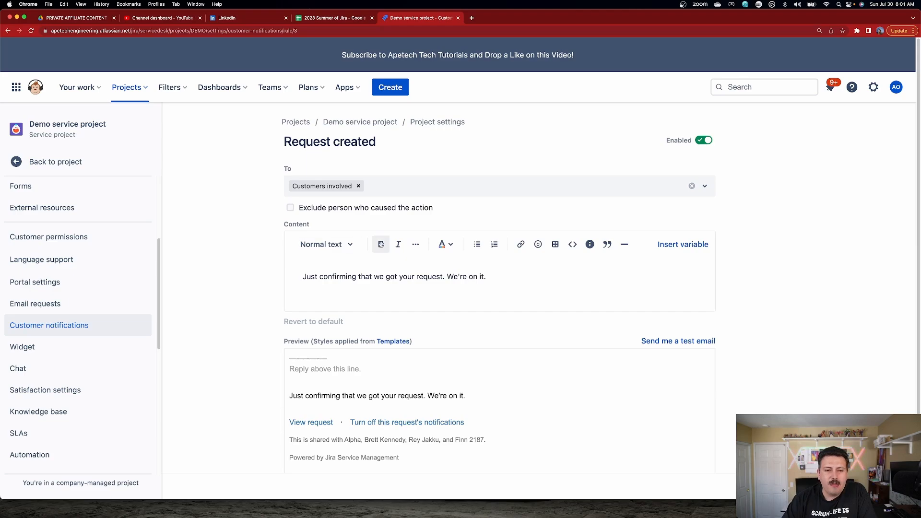
pyautogui.scroll(-1, 382, 274)
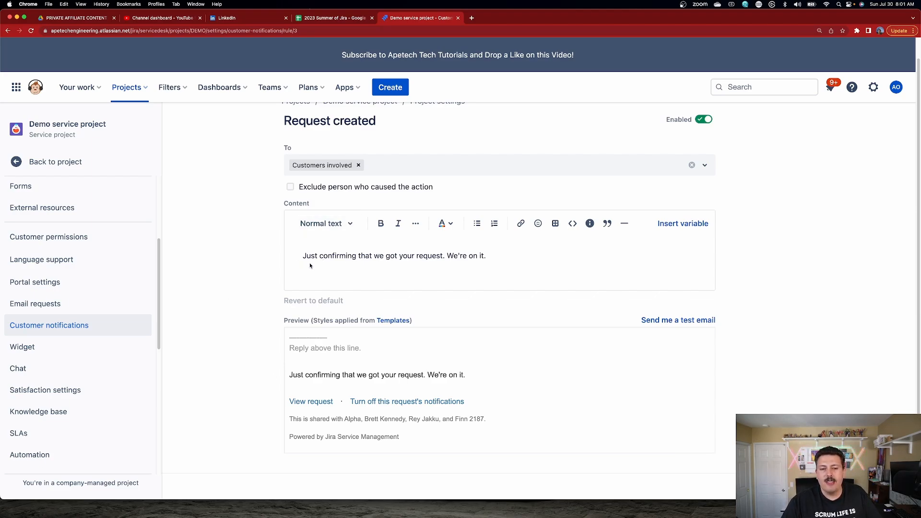
# Add the greeting "Hello," on its own line above the confirmation text in the notification content.
pyautogui.moveTo(306, 256); pyautogui.dragTo(506, 253)
pyautogui.click(510, 251)
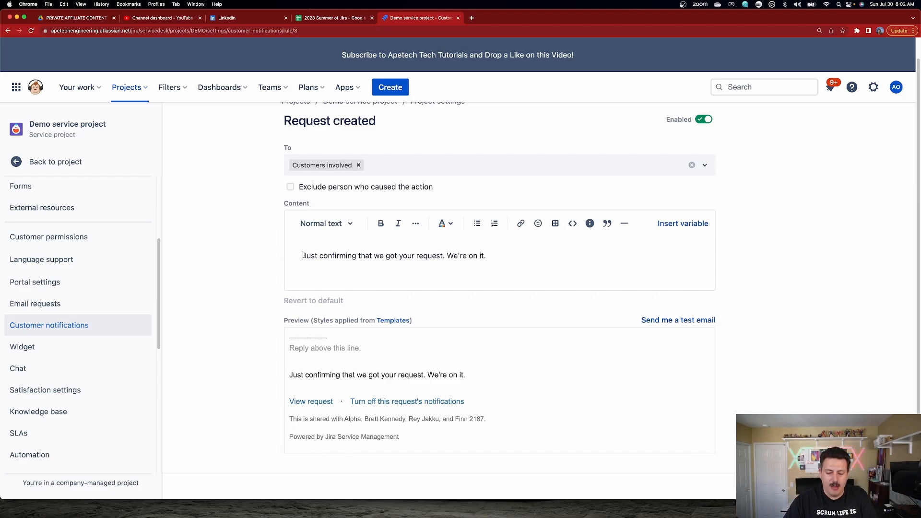
pyautogui.press('Return')
pyautogui.press('Up')
pyautogui.write('Hello, ')
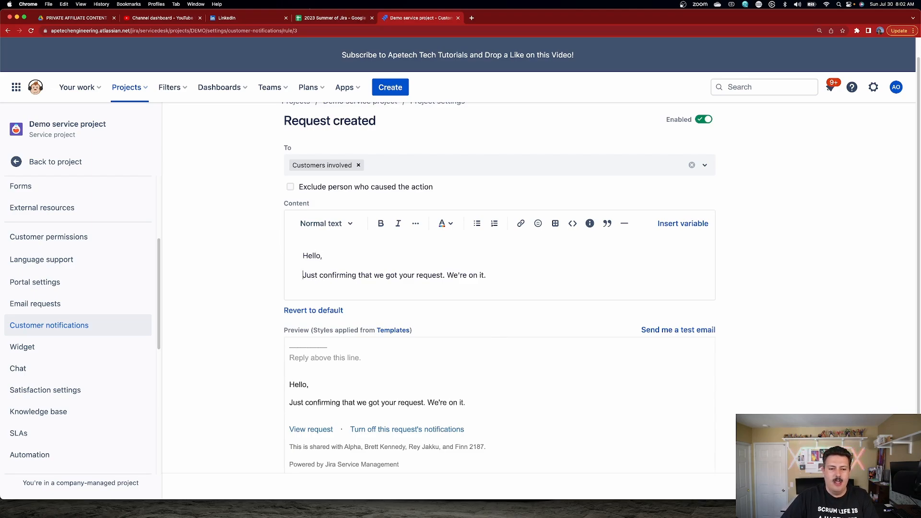
# Add the line "Thank you for reaching out to our help desk." between the greeting and the confirmation sentence.
pyautogui.write('Thank you for reac')
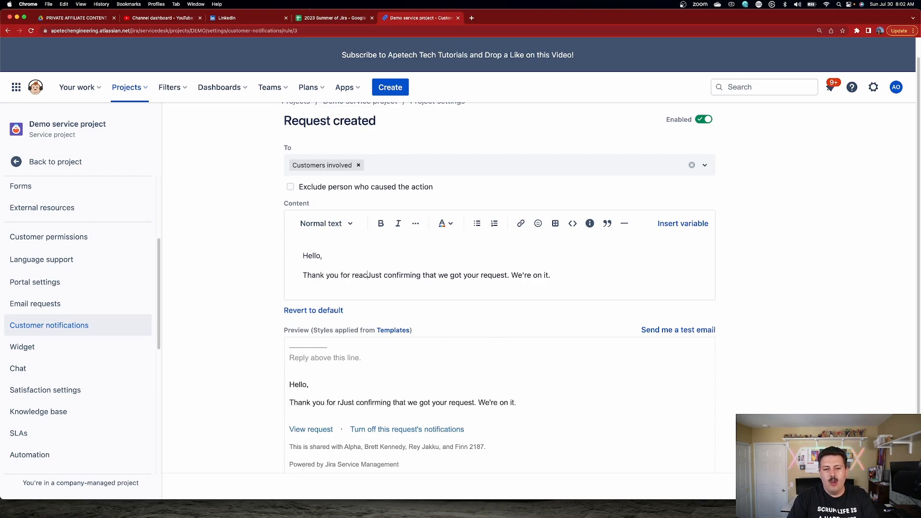
pyautogui.write('hing out to our help ')
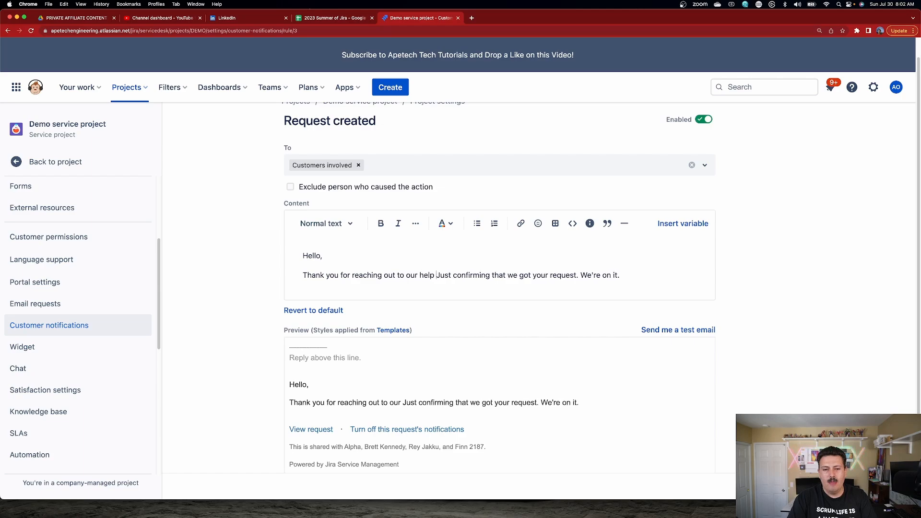
pyautogui.write('desk.')
pyautogui.press('Return')
pyautogui.press('Return')
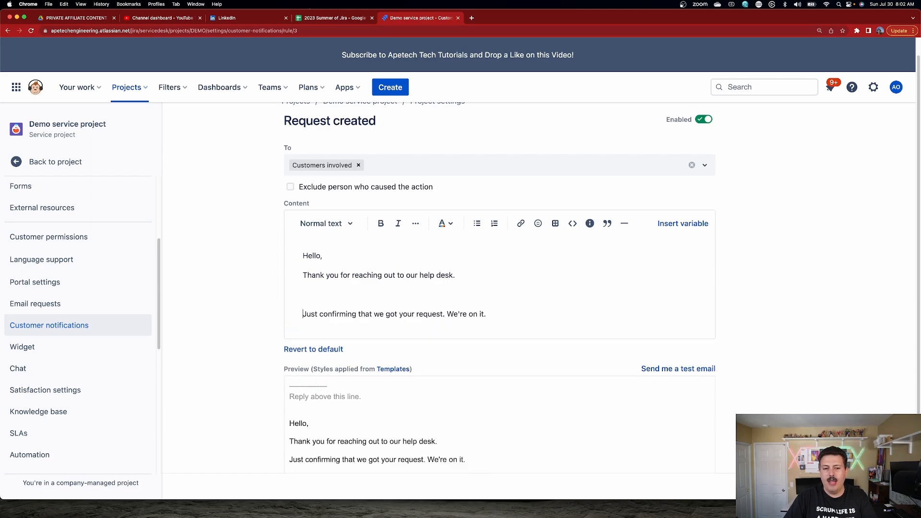
pyautogui.press('BackSpace')
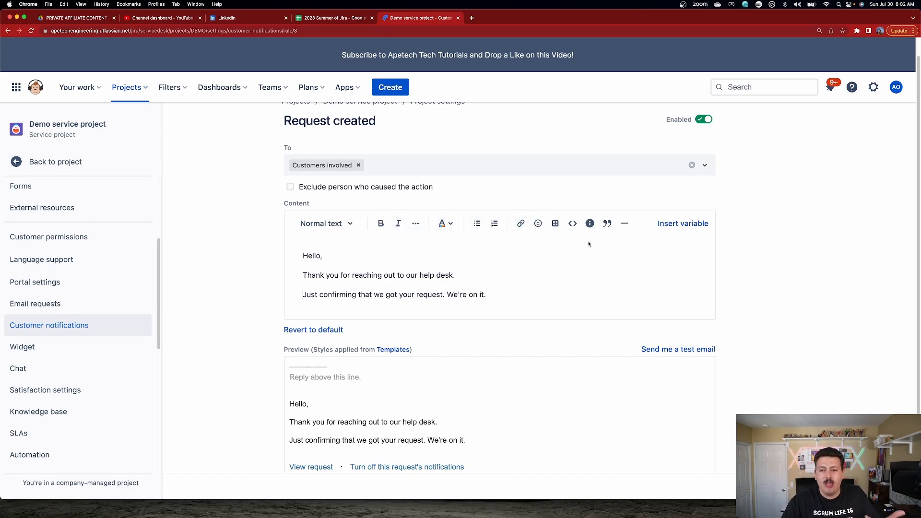
# Insert the recipient name variable and move it into the greeting, between "Hello" and the comma.
pyautogui.click(682, 226)
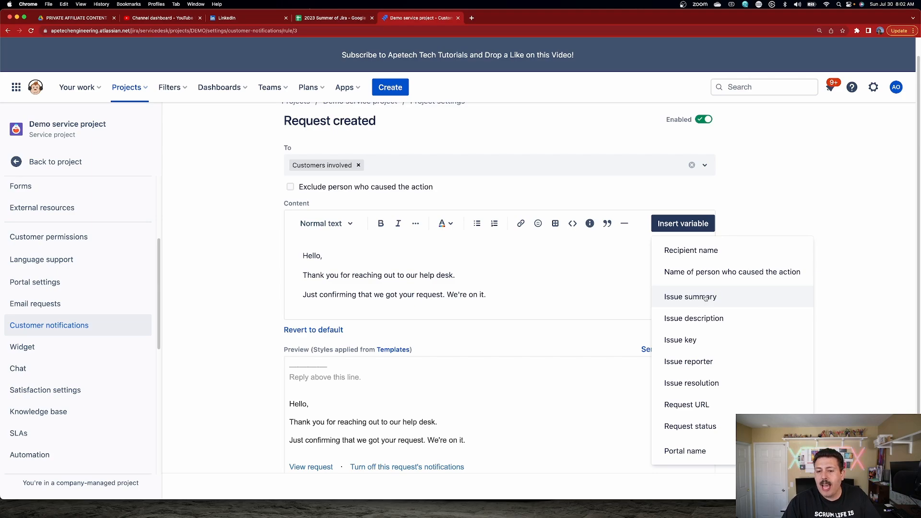
pyautogui.click(725, 257)
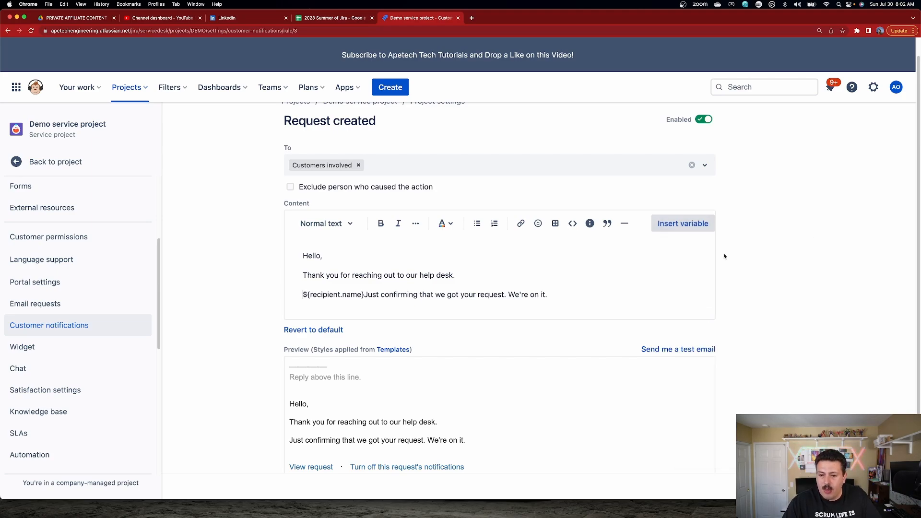
pyautogui.moveTo(366, 295); pyautogui.dragTo(293, 300)
pyautogui.press('super+x')
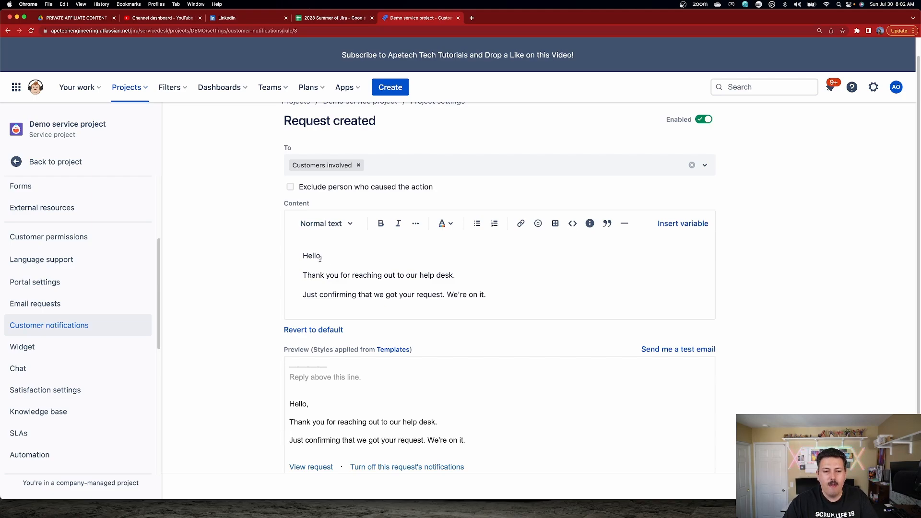
pyautogui.click(320, 256)
pyautogui.press('super+v')
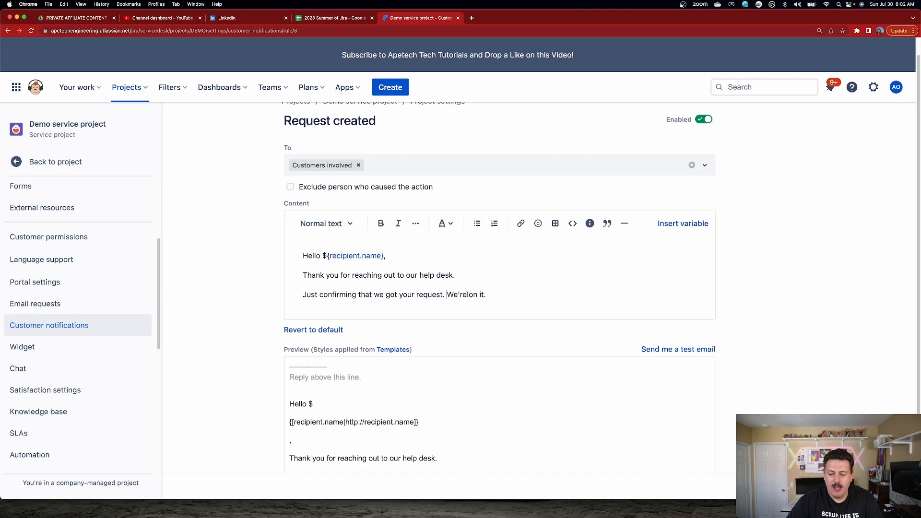
# Add separate "Request Name:" and "Request Number:" lines above "We're on it." and insert the issue summary variable after "Request Name:".
pyautogui.press('Return')
pyautogui.press('Return')
pyautogui.click(353, 312)
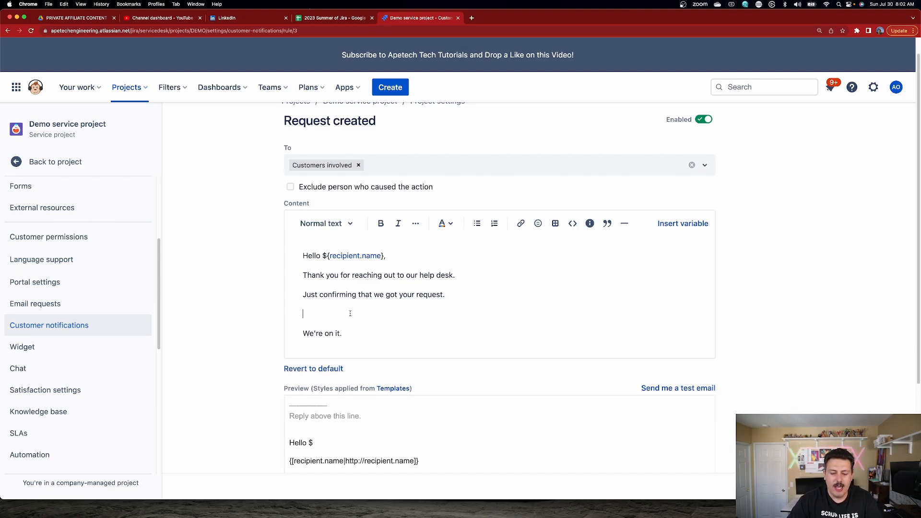
pyautogui.write('Request Name:')
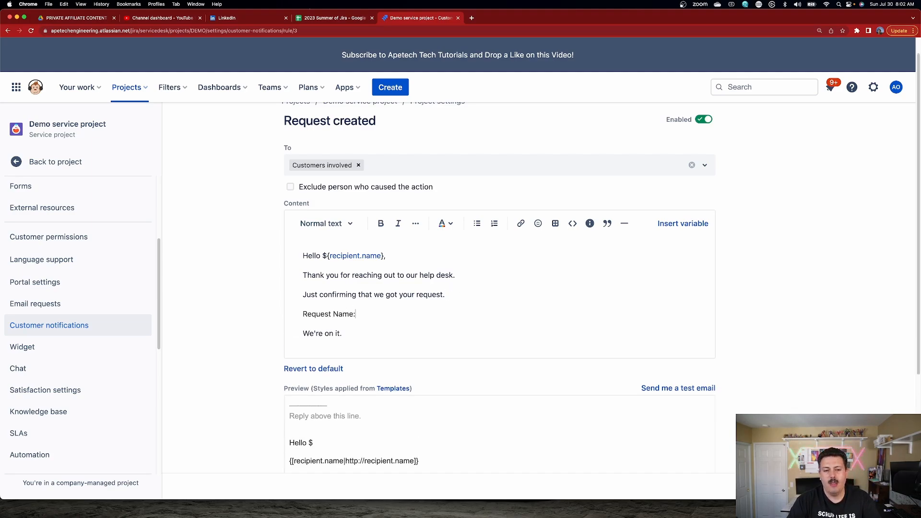
pyautogui.press('Return')
pyautogui.write('Request Number:')
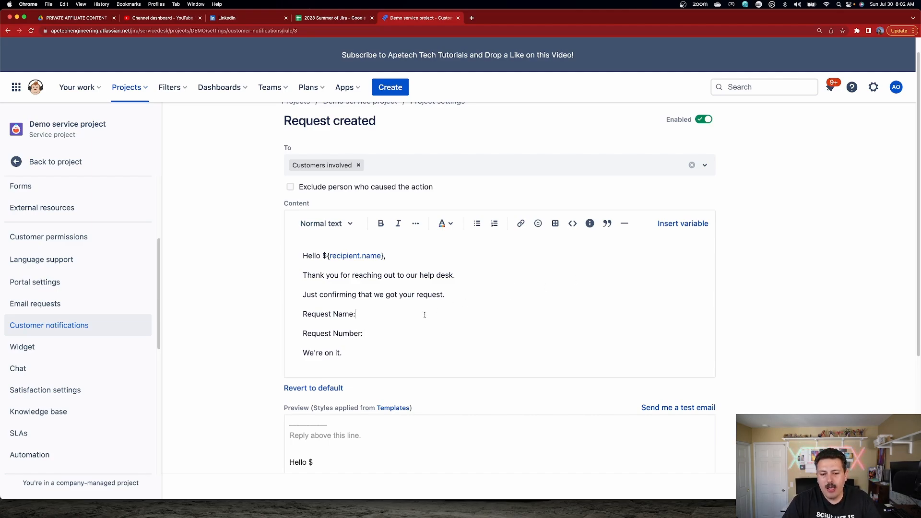
pyautogui.click(687, 225)
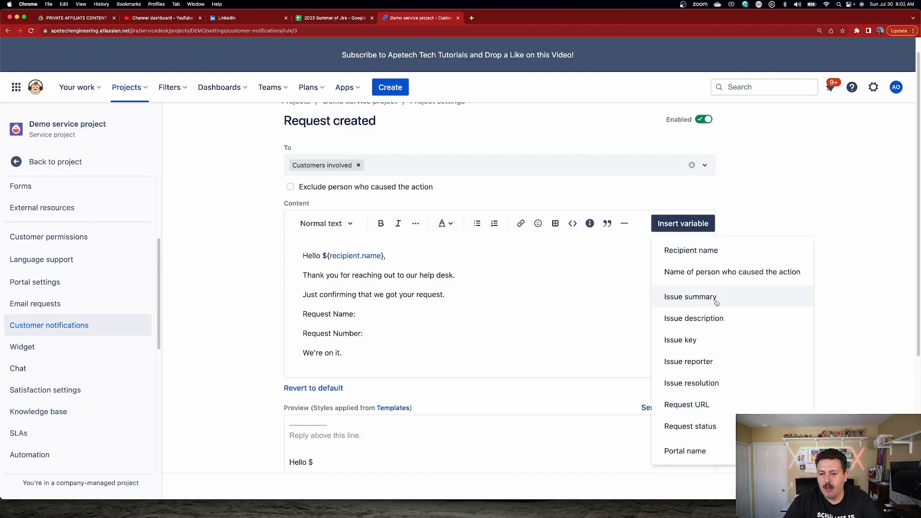
pyautogui.click(690, 296)
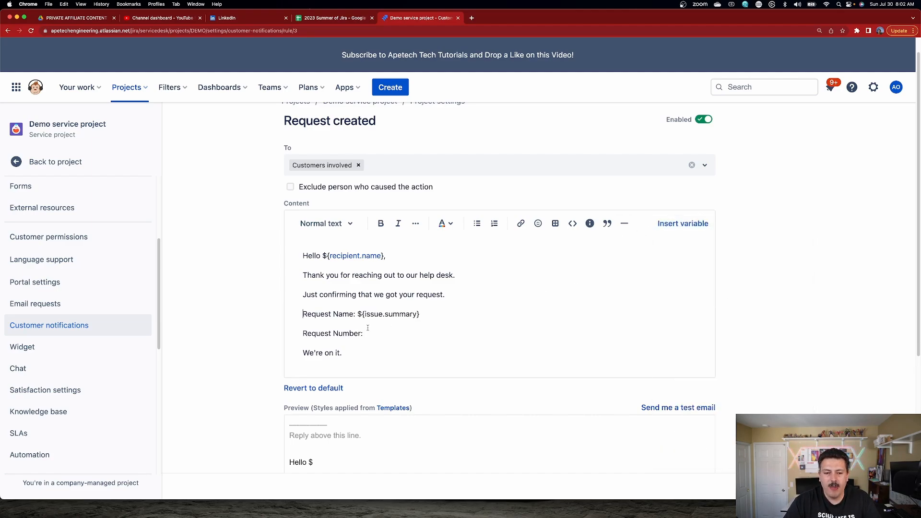
# Insert the issue key variable after "Request Number:" in the notification content.
pyautogui.click(685, 224)
pyautogui.click(692, 335)
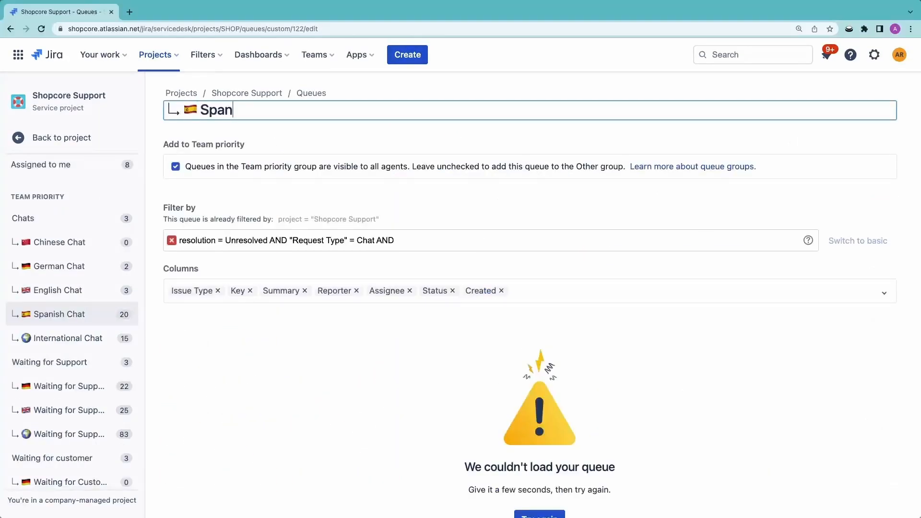
# Finish naming the queue "Spanish Chat" and complete its filter with the condition "Customer Language"~es.
pyautogui.write('ish Chat')
pyautogui.click(431, 229)
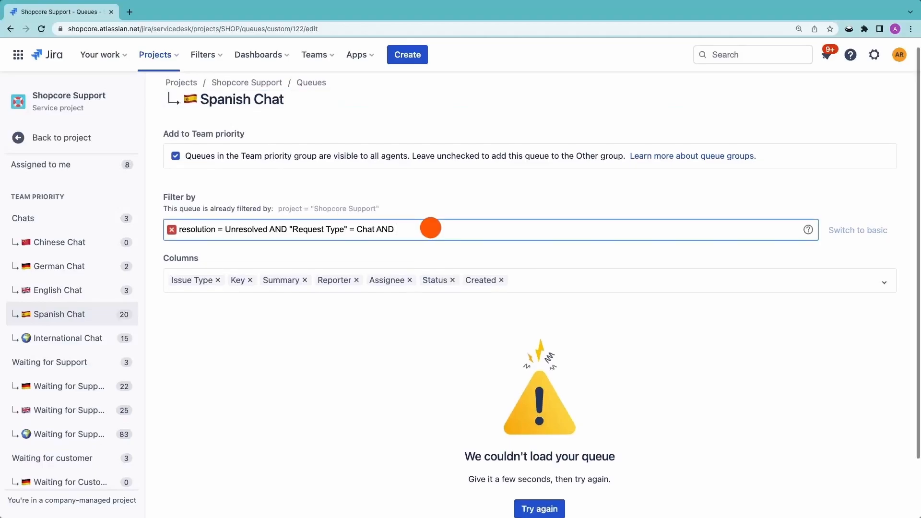
pyautogui.write('cus')
pyautogui.click(347, 250)
pyautogui.write('~')
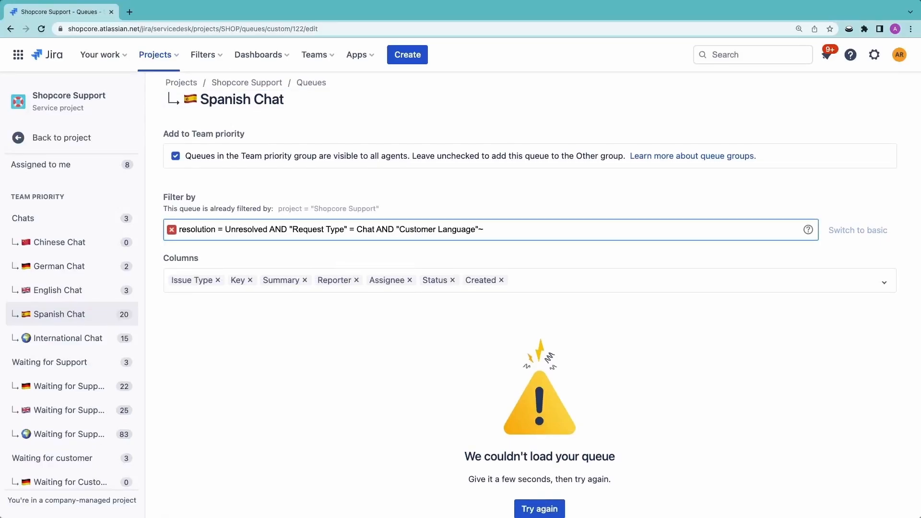
pyautogui.write('es')
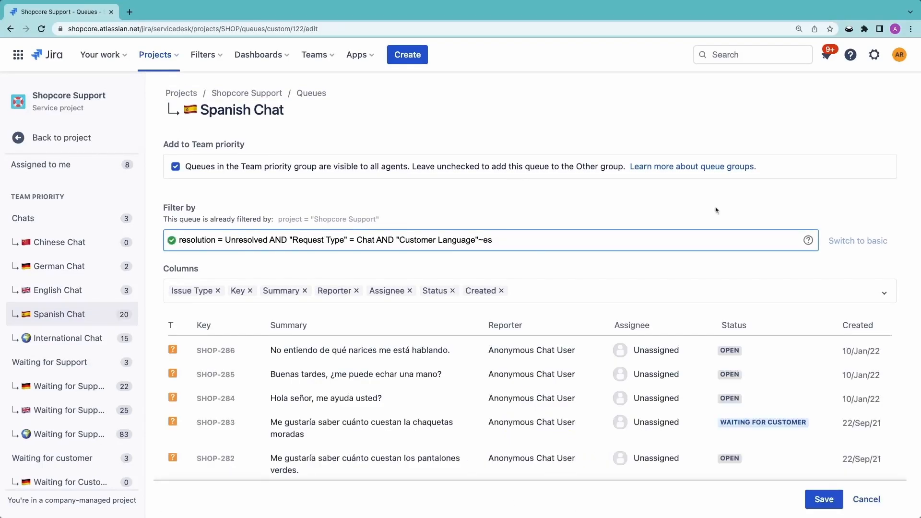
# Add the Customer Language column to the Spanish Chat queue and save the queue.
pyautogui.click(569, 292)
pyautogui.write('cus')
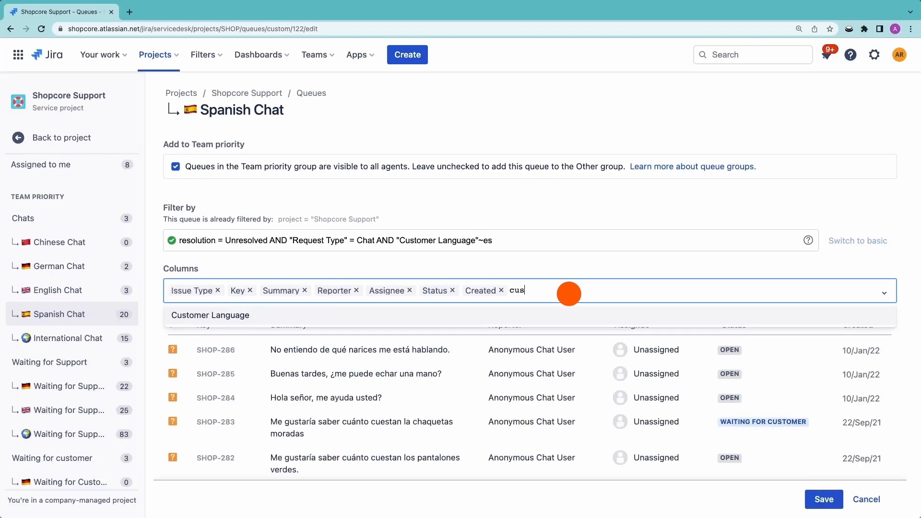
pyautogui.click(558, 321)
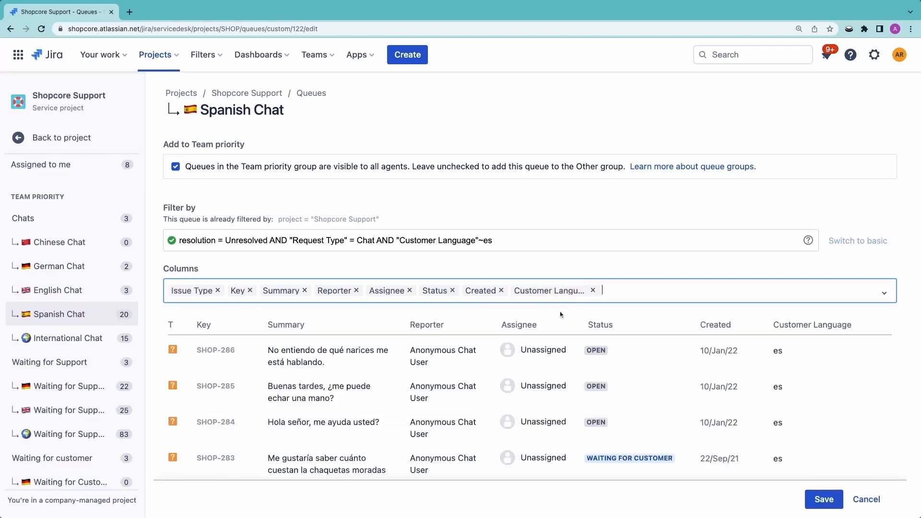
pyautogui.click(824, 499)
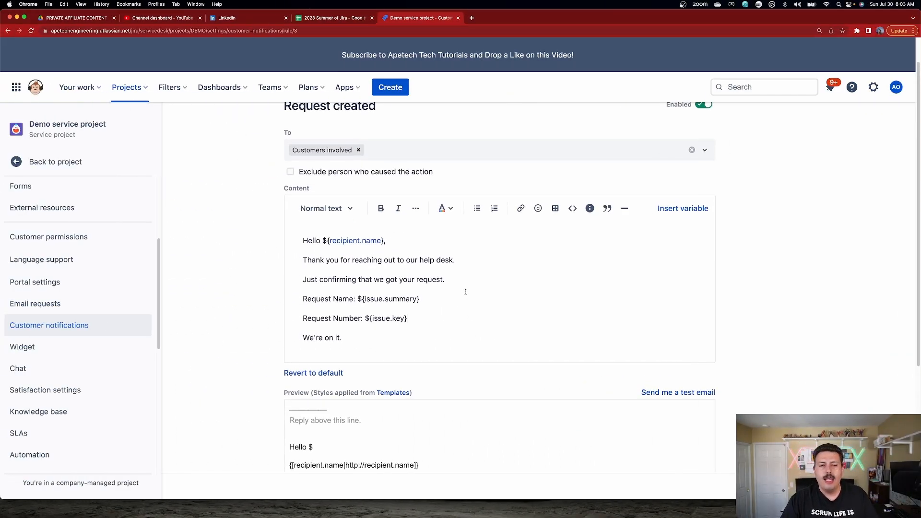
# Replace the hyperlinked recipient name variable in the greeting with a newly inserted recipient name variable before the comma.
pyautogui.scroll(-1, 442, 302)
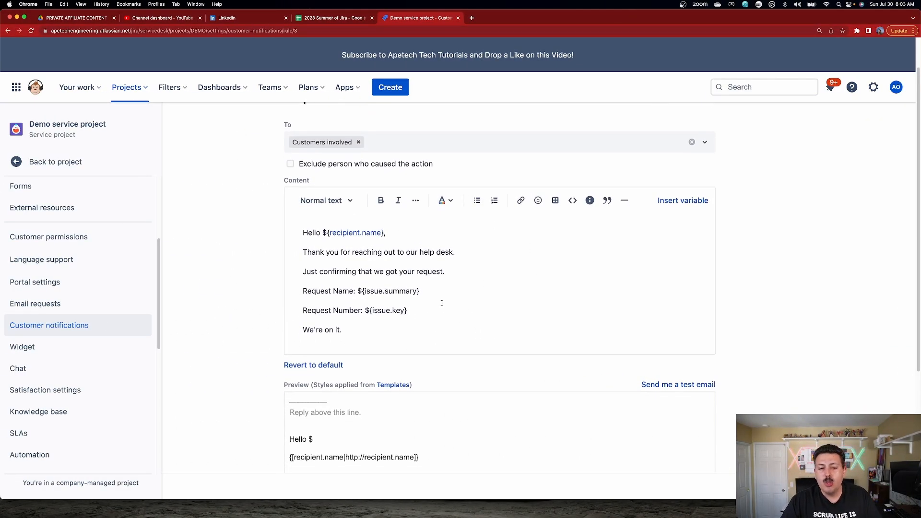
pyautogui.scroll(-3, 461, 300)
pyautogui.scroll(-3, 464, 301)
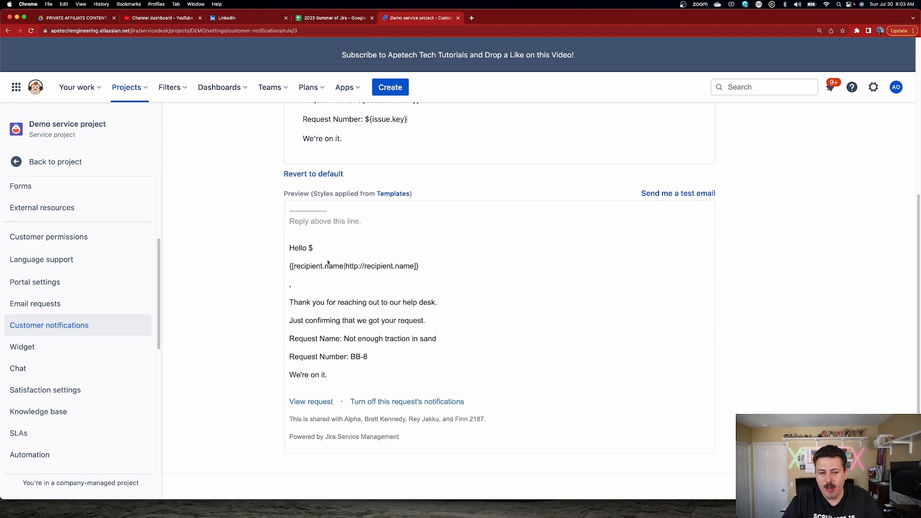
pyautogui.scroll(5, 327, 263)
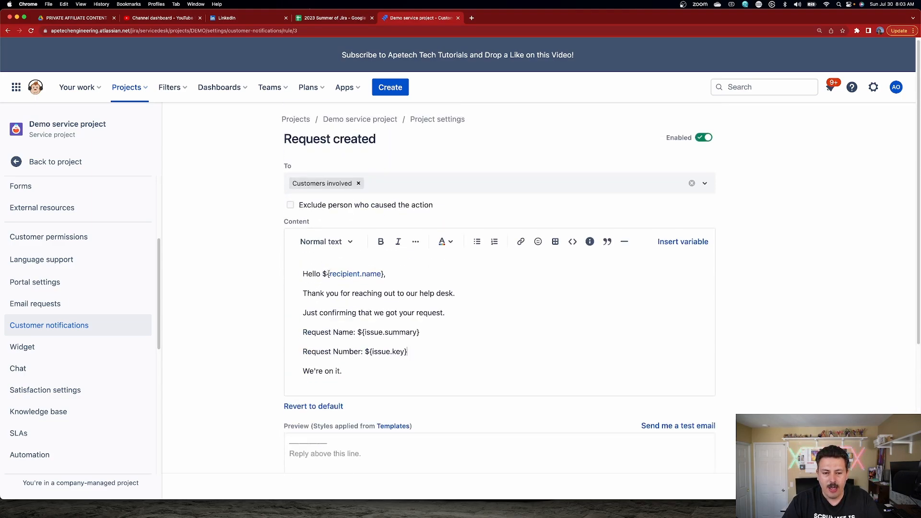
pyautogui.doubleClick(383, 274)
pyautogui.press('BackSpace')
pyautogui.press('BackSpace')
pyautogui.press('BackSpace')
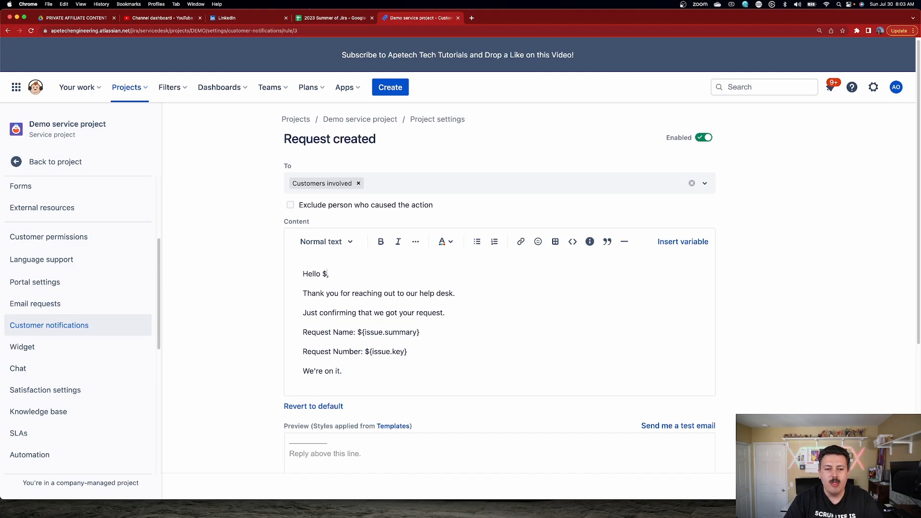
pyautogui.click(683, 241)
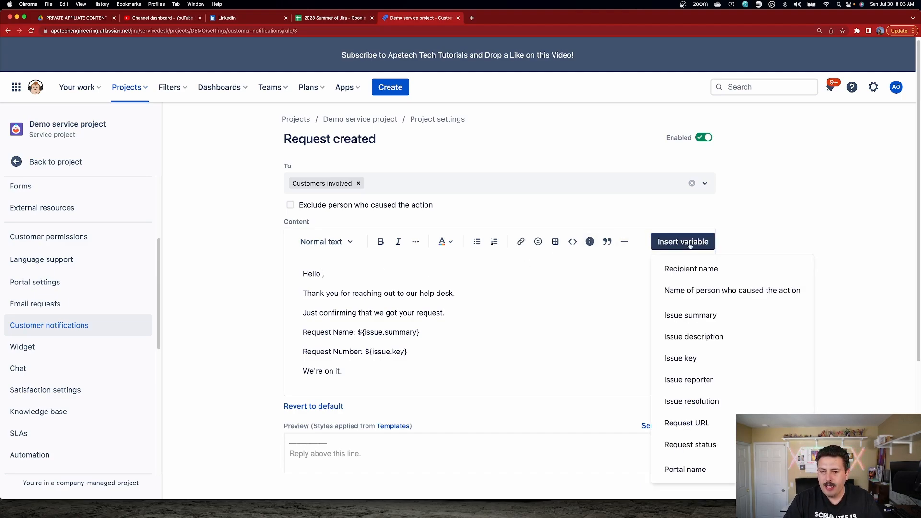
pyautogui.click(698, 268)
# Review the email preview and the available variables, and save the Request created notification.
pyautogui.scroll(-5, 514, 295)
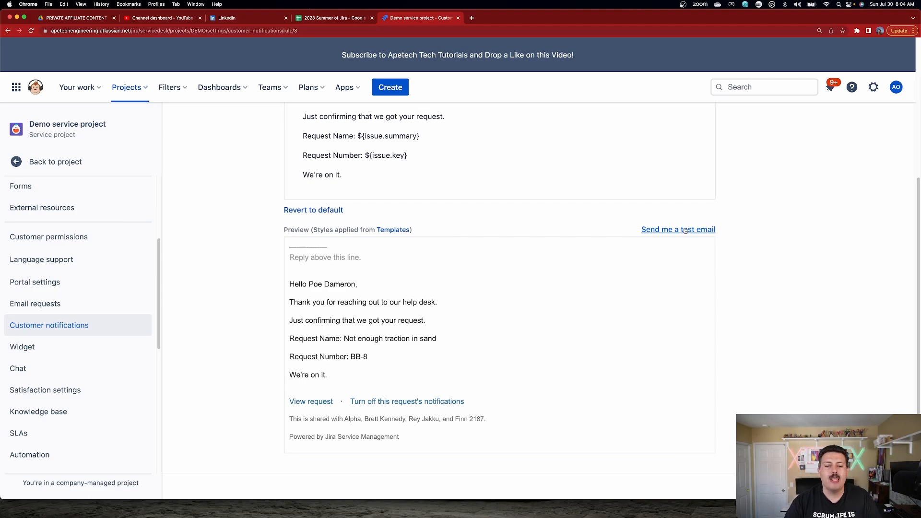
pyautogui.scroll(5, 573, 258)
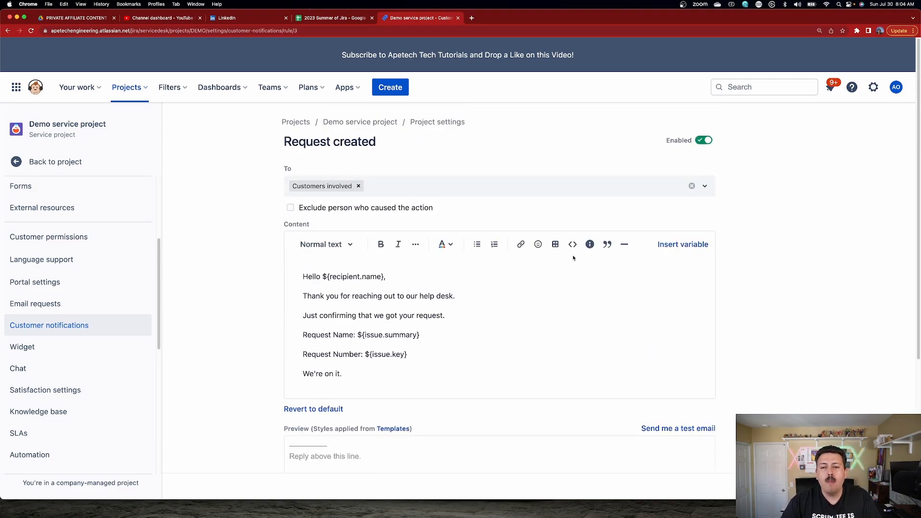
pyautogui.click(683, 244)
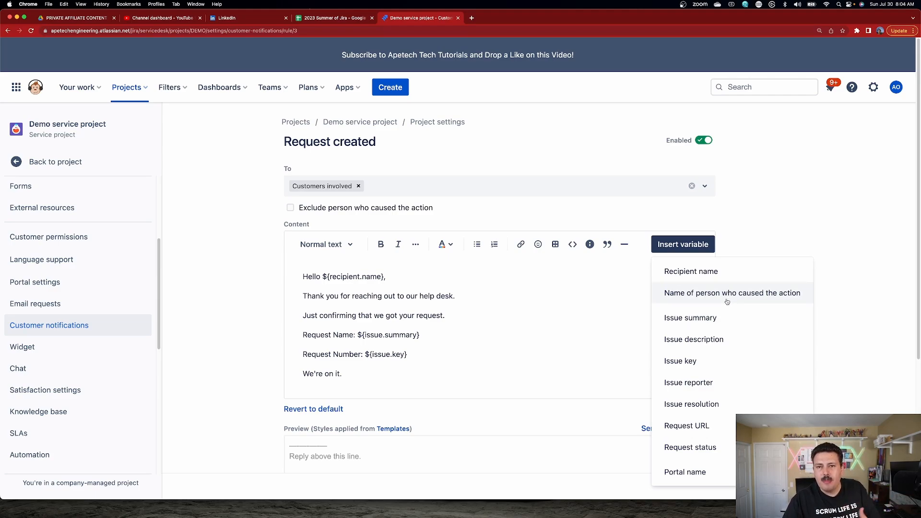
pyautogui.click(551, 318)
pyautogui.scroll(-2, 551, 323)
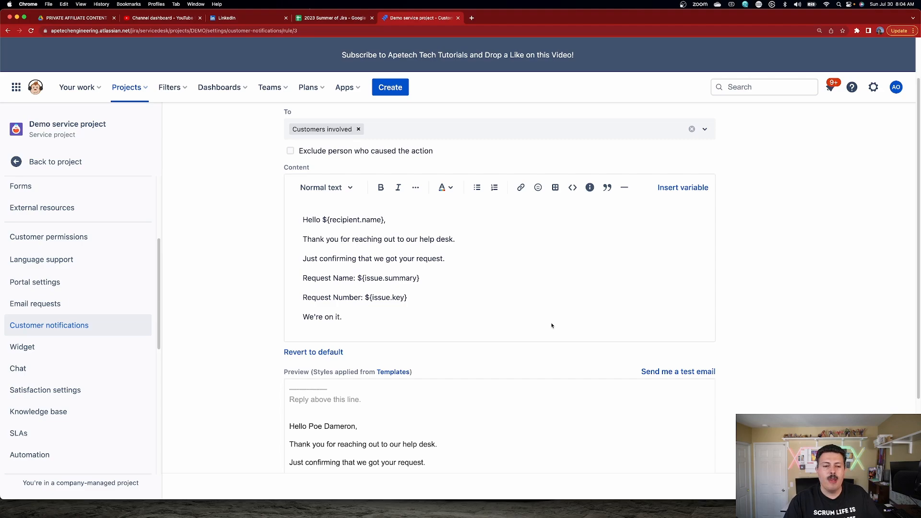
pyautogui.scroll(2, 446, 262)
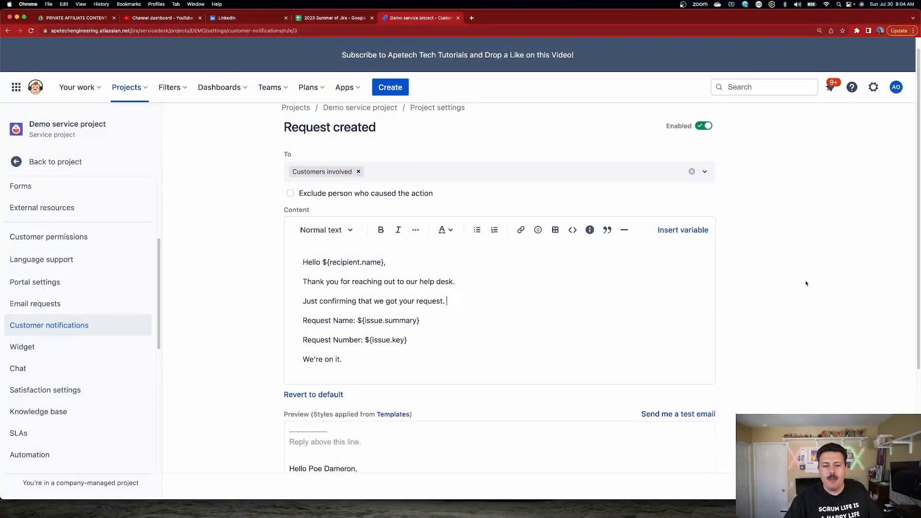
pyautogui.scroll(-5, 772, 298)
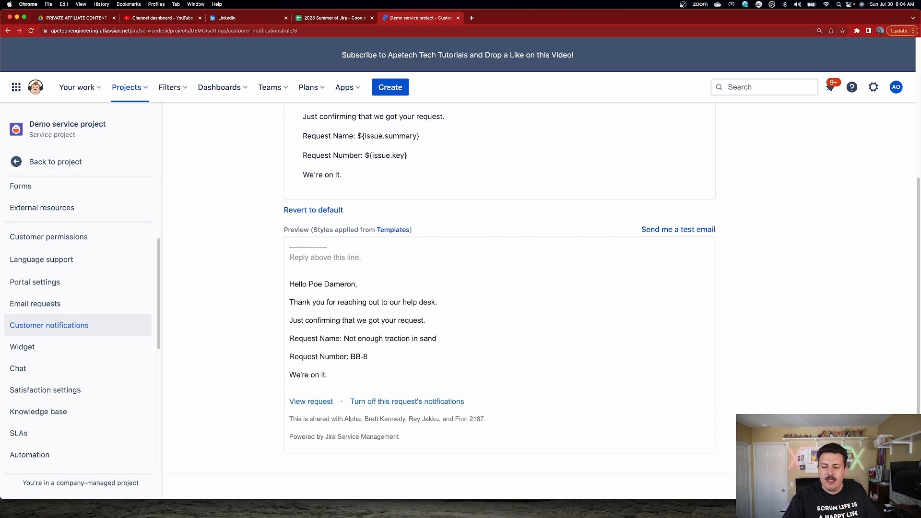
pyautogui.click(763, 485)
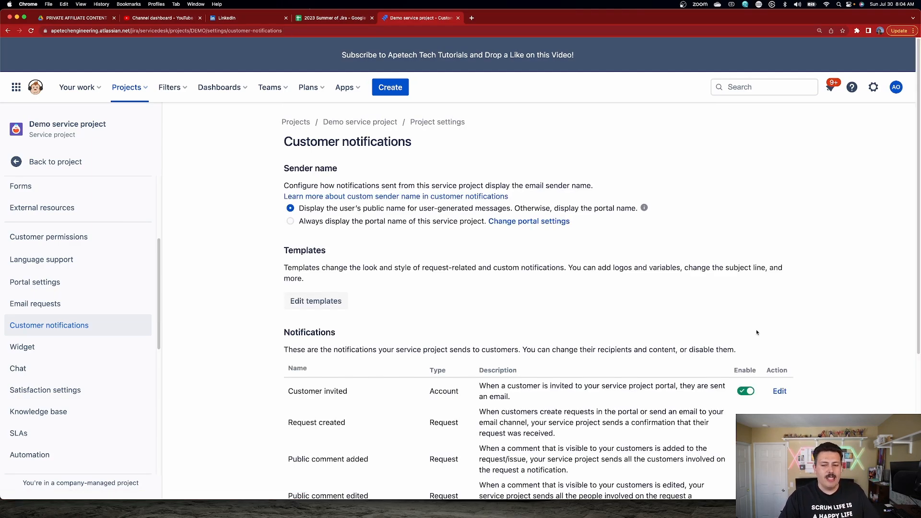
# Disable the Customer invited notification and enable it again.
pyautogui.scroll(-3, 758, 332)
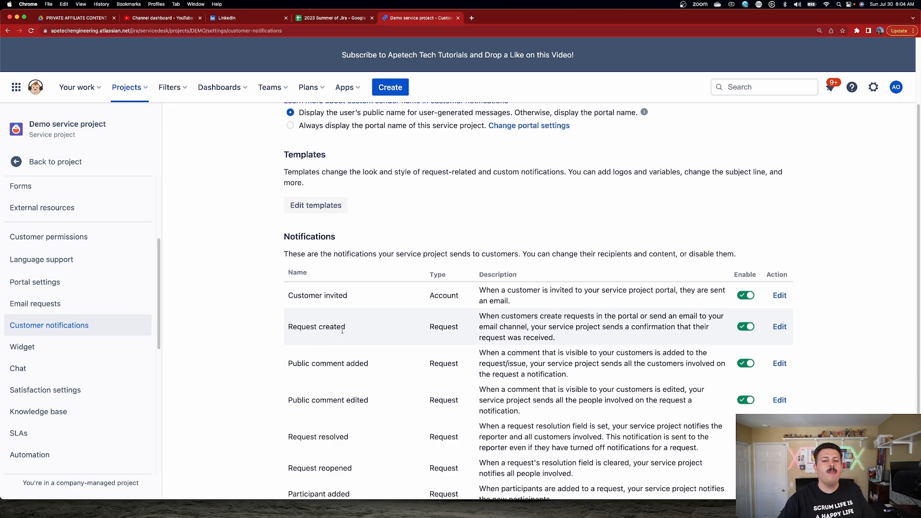
pyautogui.scroll(-3, 345, 329)
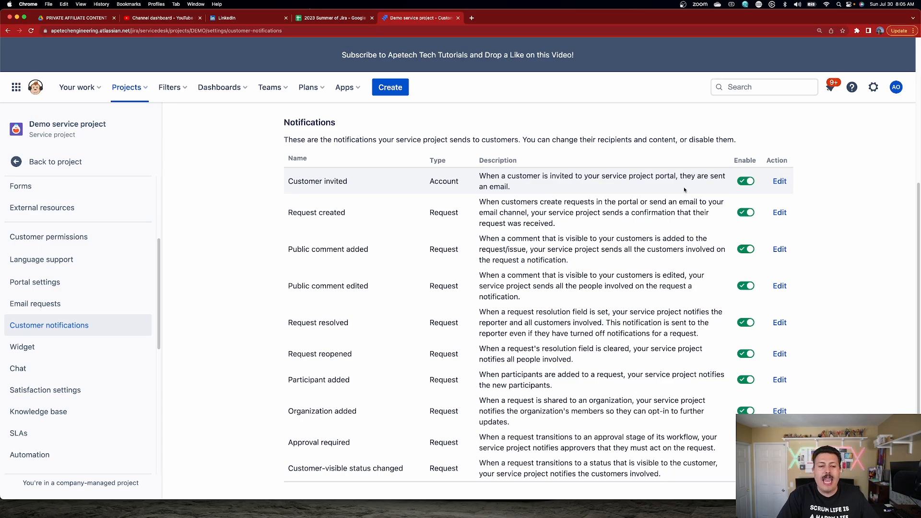
pyautogui.click(749, 182)
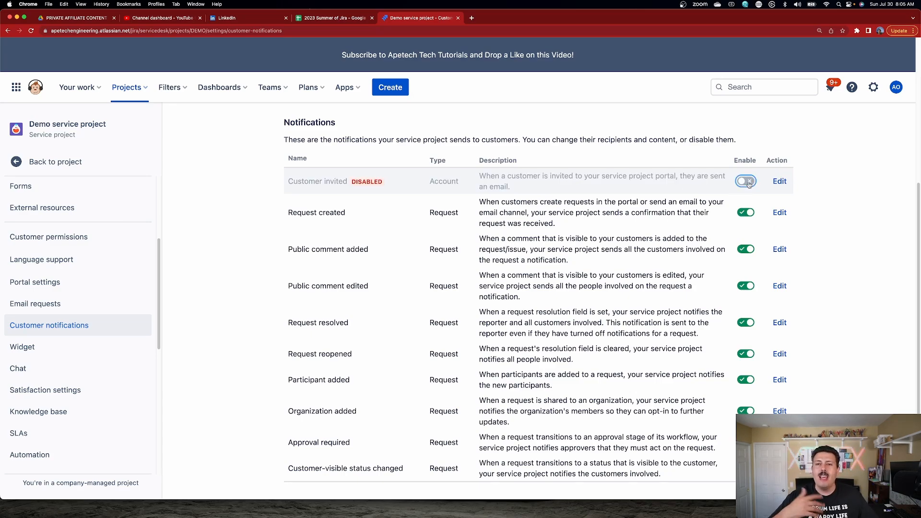
pyautogui.click(748, 183)
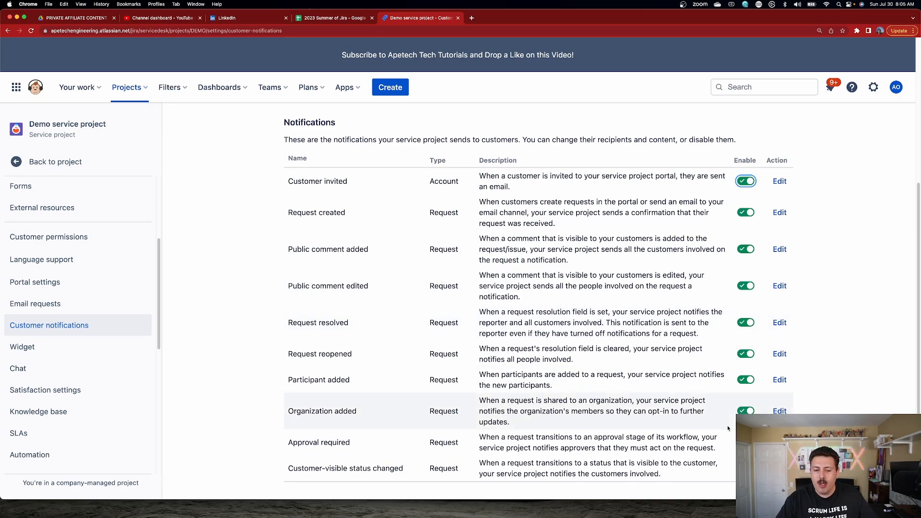
# Disable the Approval required and Organization added notifications in the customer notifications list.
pyautogui.click(746, 442)
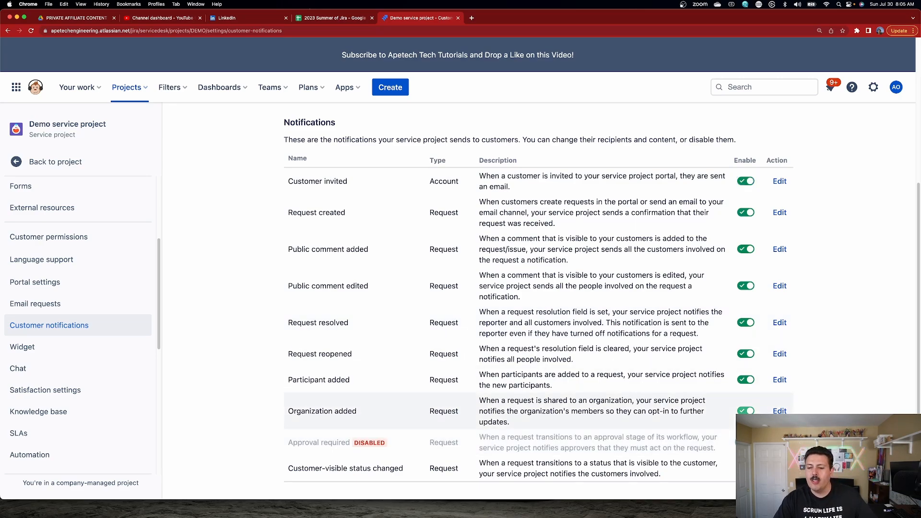
pyautogui.click(748, 411)
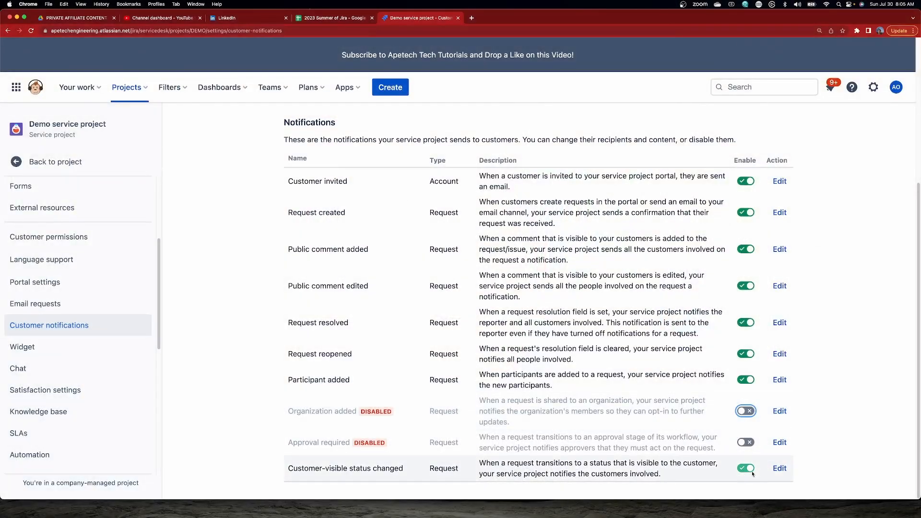
pyautogui.click(745, 442)
pyautogui.click(745, 442)
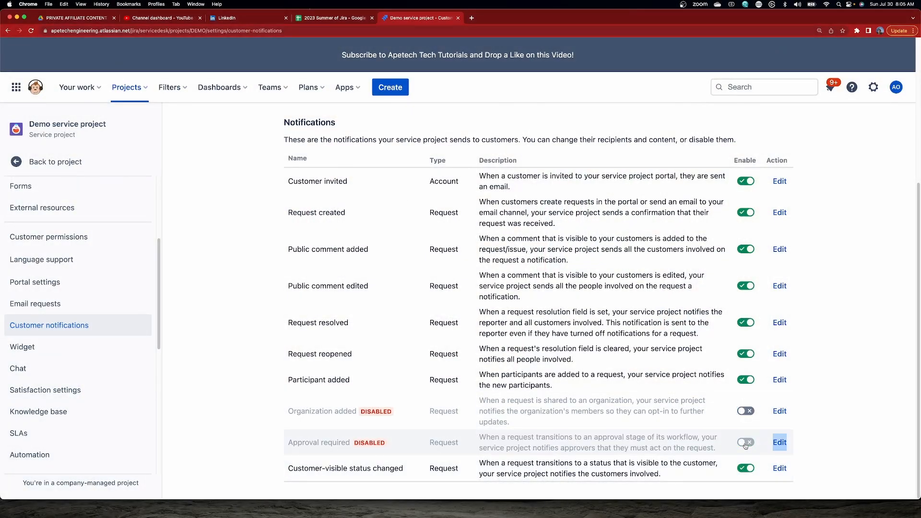